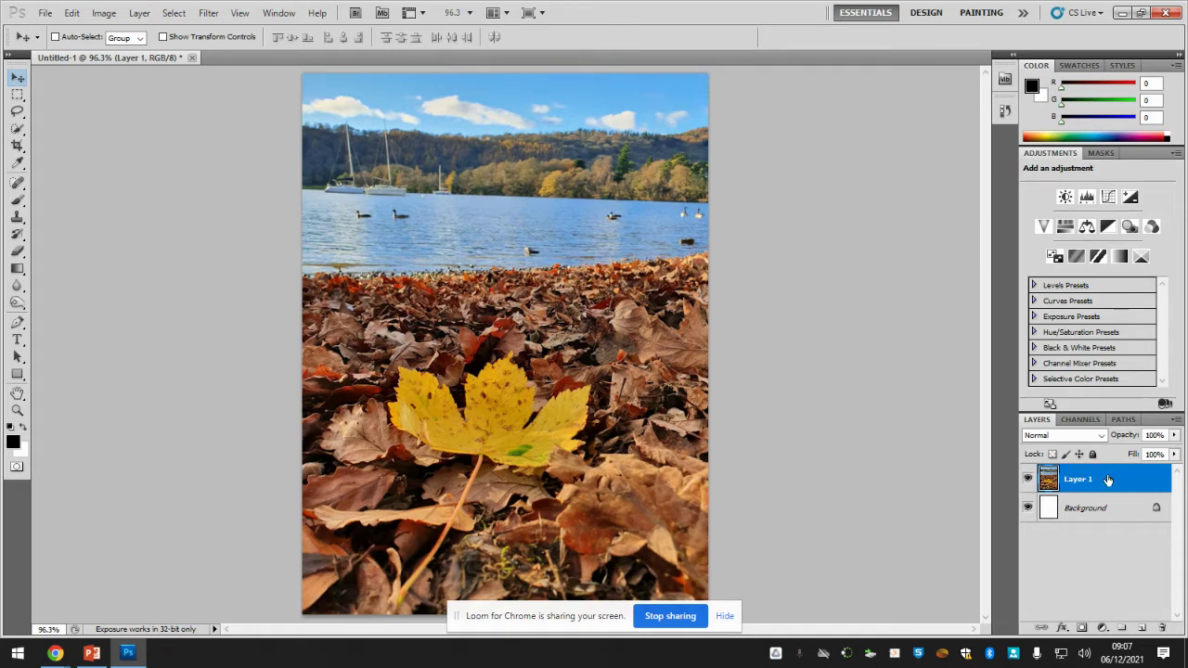
Step: Duplicate Layer 1, the layer holding the lake and autumn leaves photo
{"action": "right_click", "coordinate": [1107, 479]}
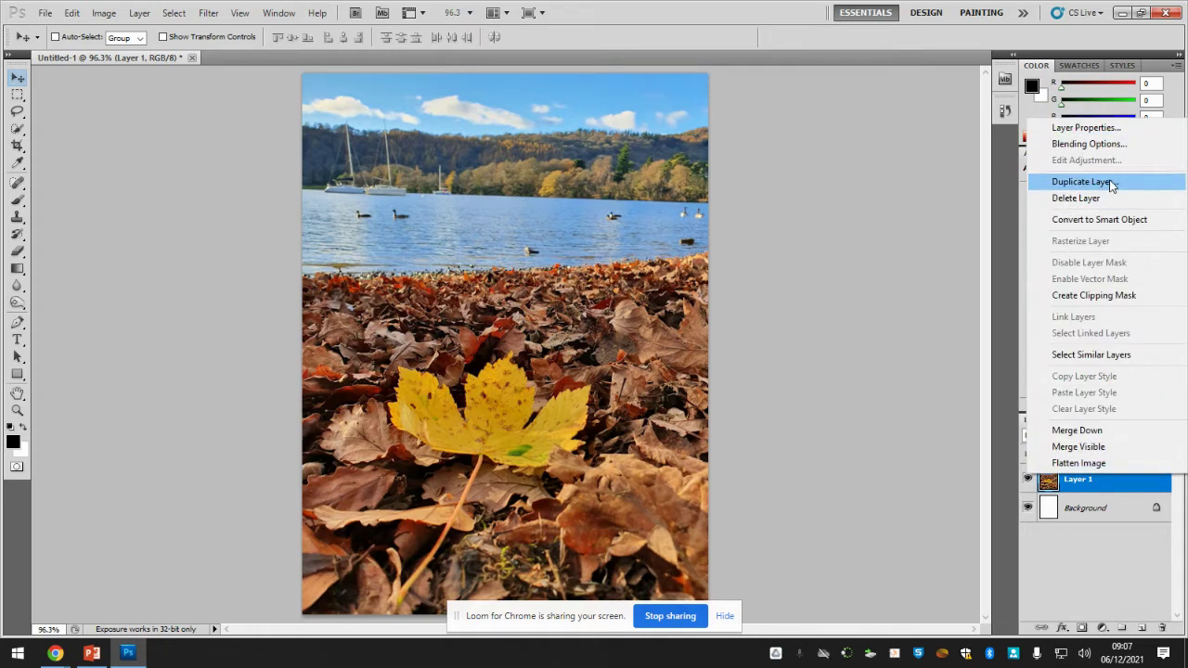
{"action": "left_click", "coordinate": [1115, 488]}
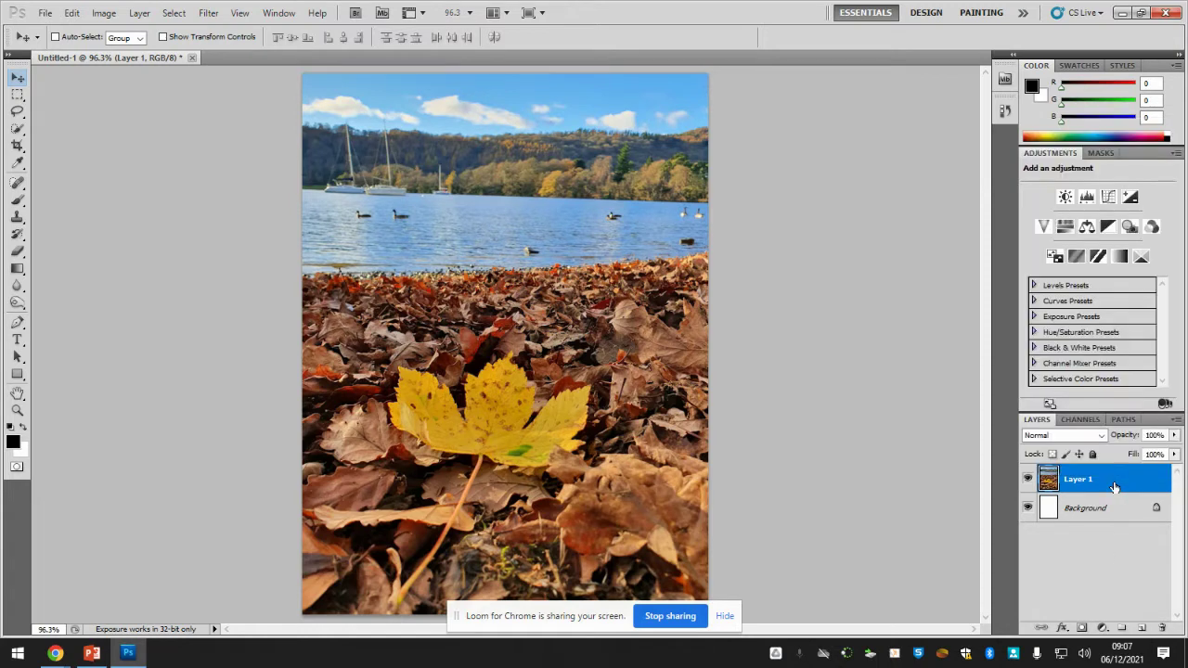
{"action": "key", "text": "ctrl+j"}
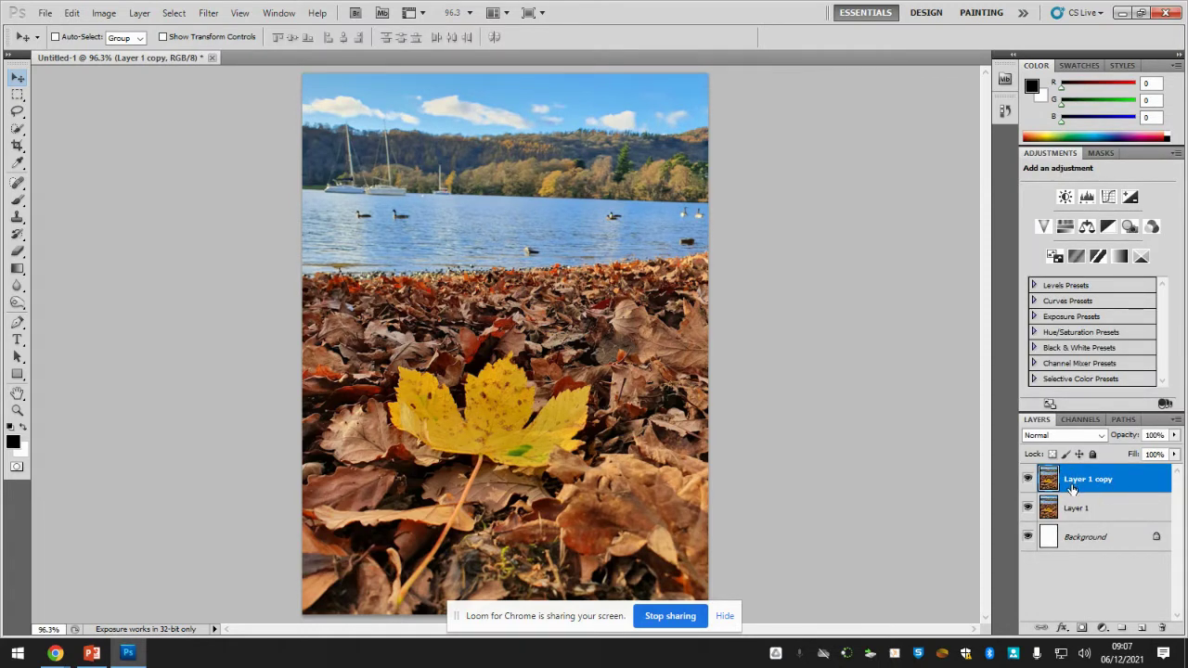
{"action": "double_click", "coordinate": [1040, 423]}
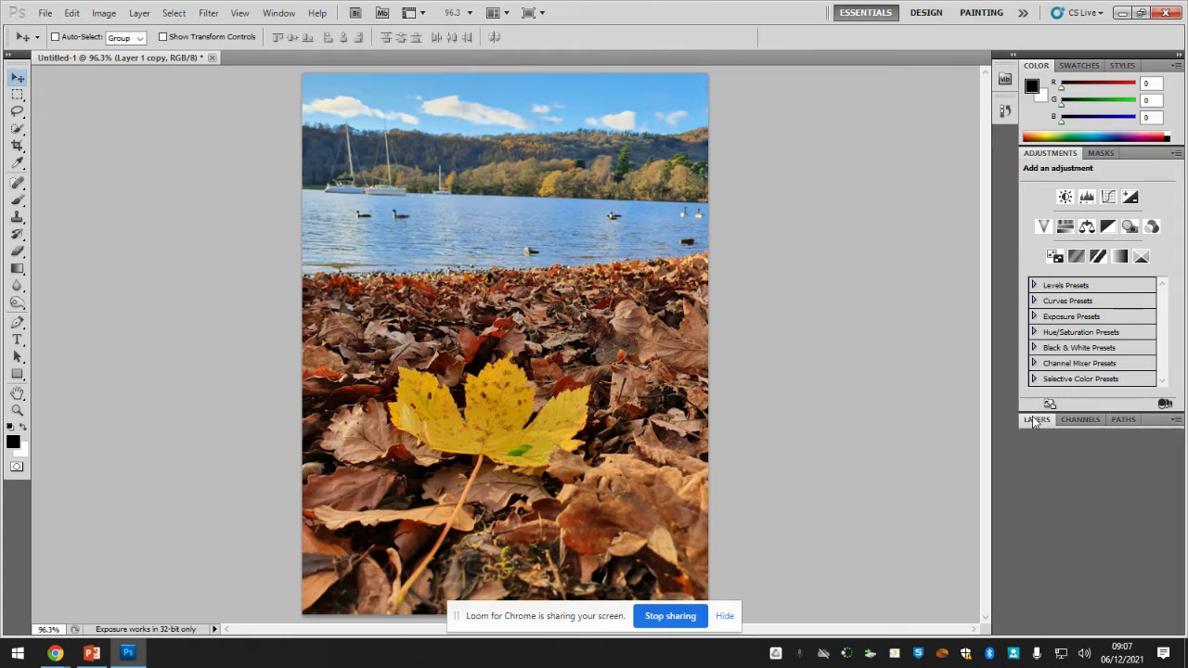
{"action": "left_click", "coordinate": [1036, 420]}
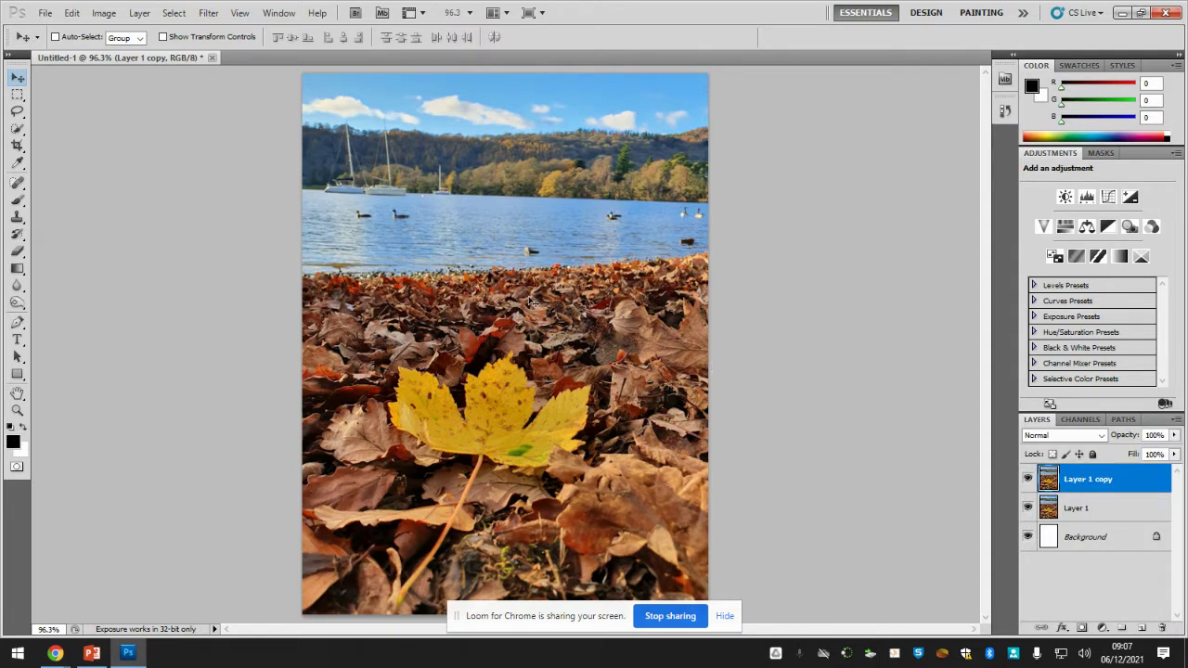
Step: Apply the Artistic Cutout filter to the duplicated layer with Number of Levels 6, Edge Simplicity 2 and Edge Fidelity 1
{"action": "left_click", "coordinate": [206, 13]}
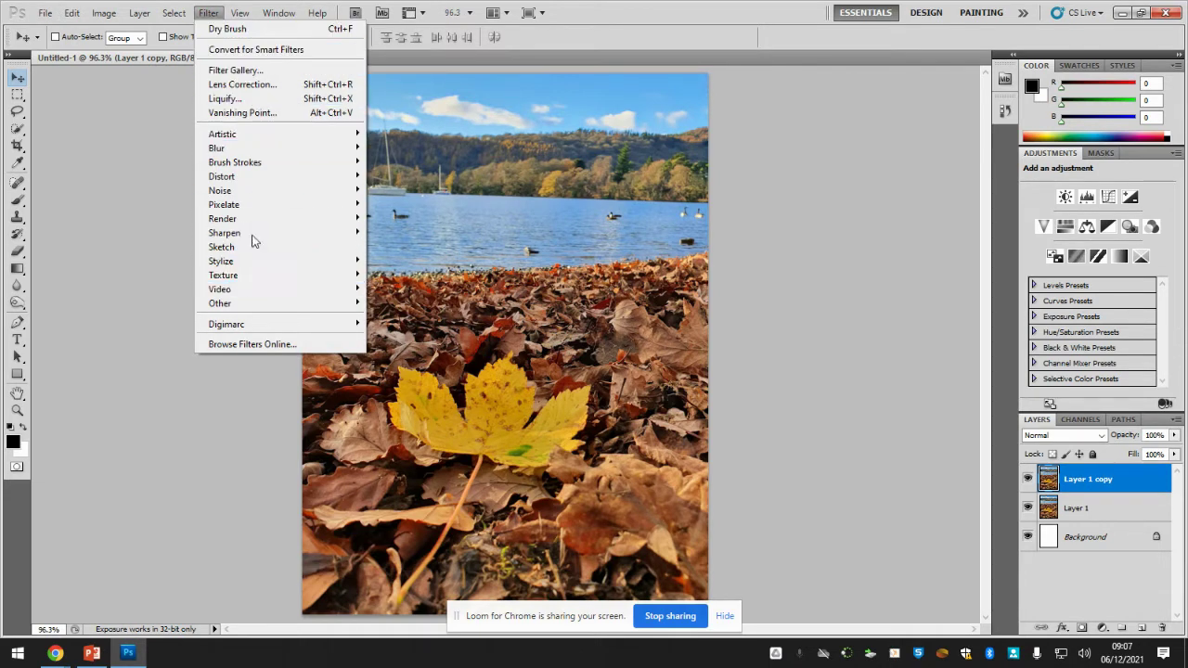
{"action": "mouse_move", "coordinate": [252, 135]}
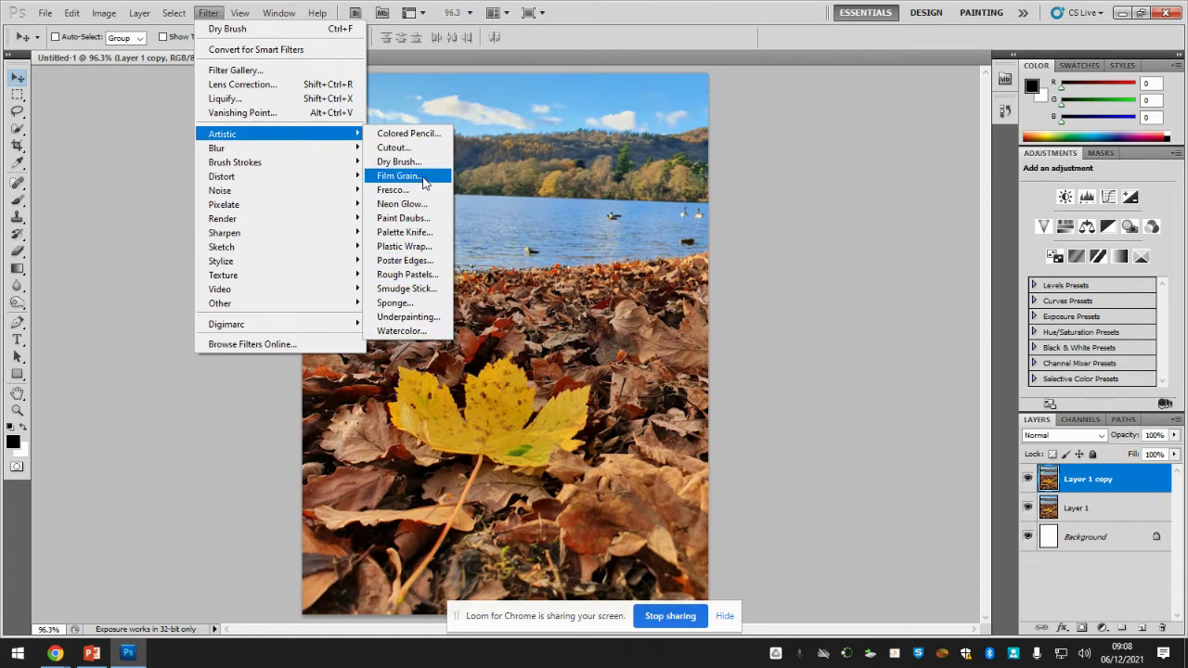
{"action": "left_click", "coordinate": [393, 148]}
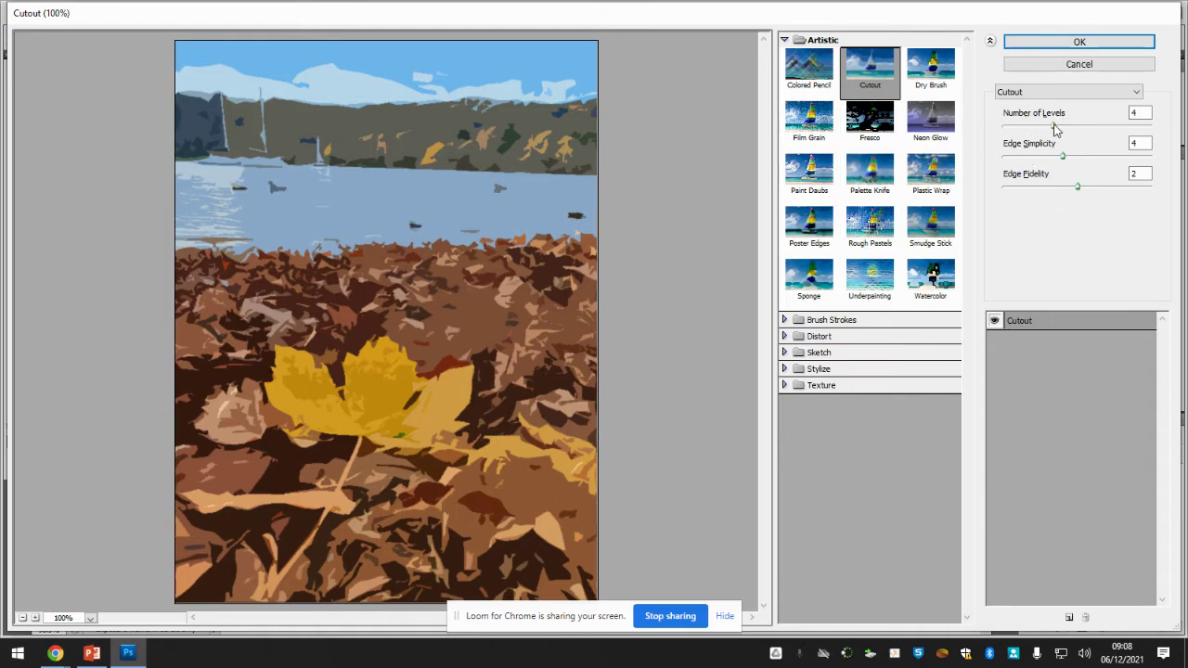
{"action": "left_click_drag", "start_coordinate": [1055, 127], "coordinate": [1148, 127]}
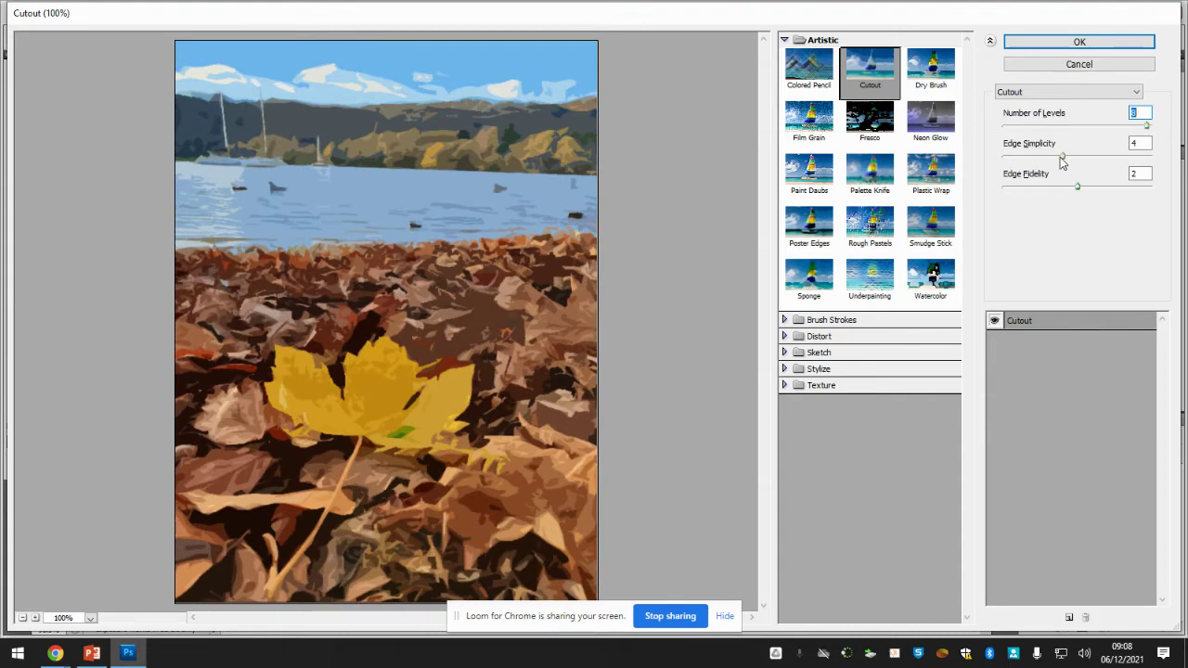
{"action": "left_click_drag", "start_coordinate": [1062, 157], "coordinate": [1028, 160]}
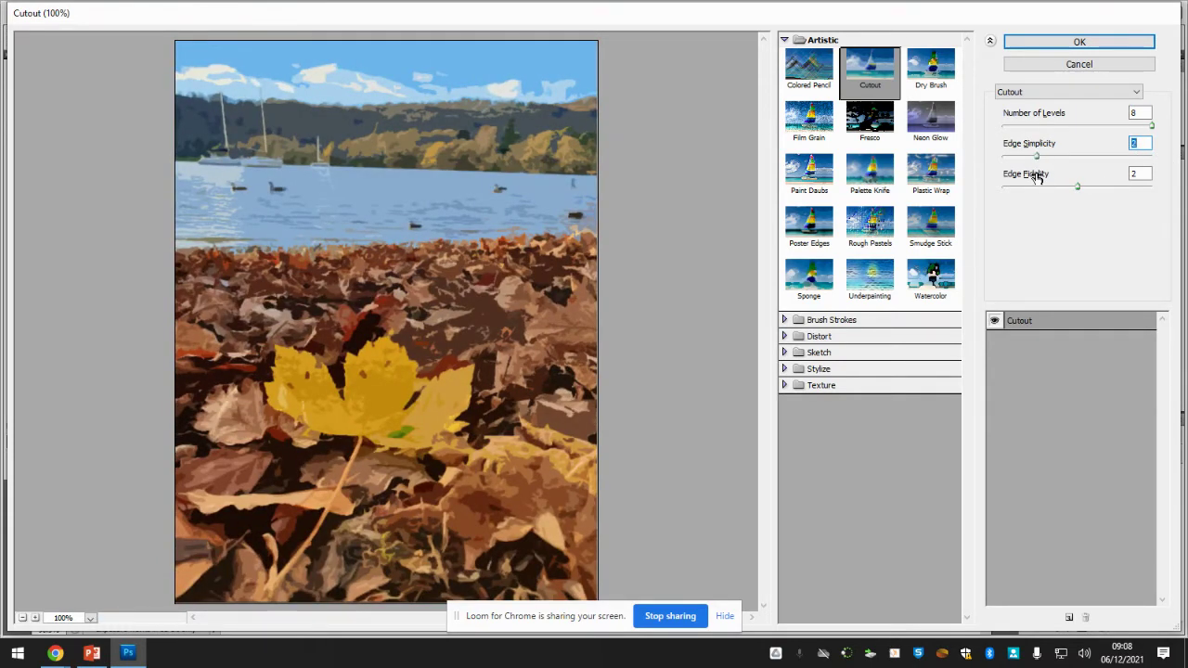
{"action": "left_click_drag", "start_coordinate": [1076, 186], "coordinate": [1012, 188]}
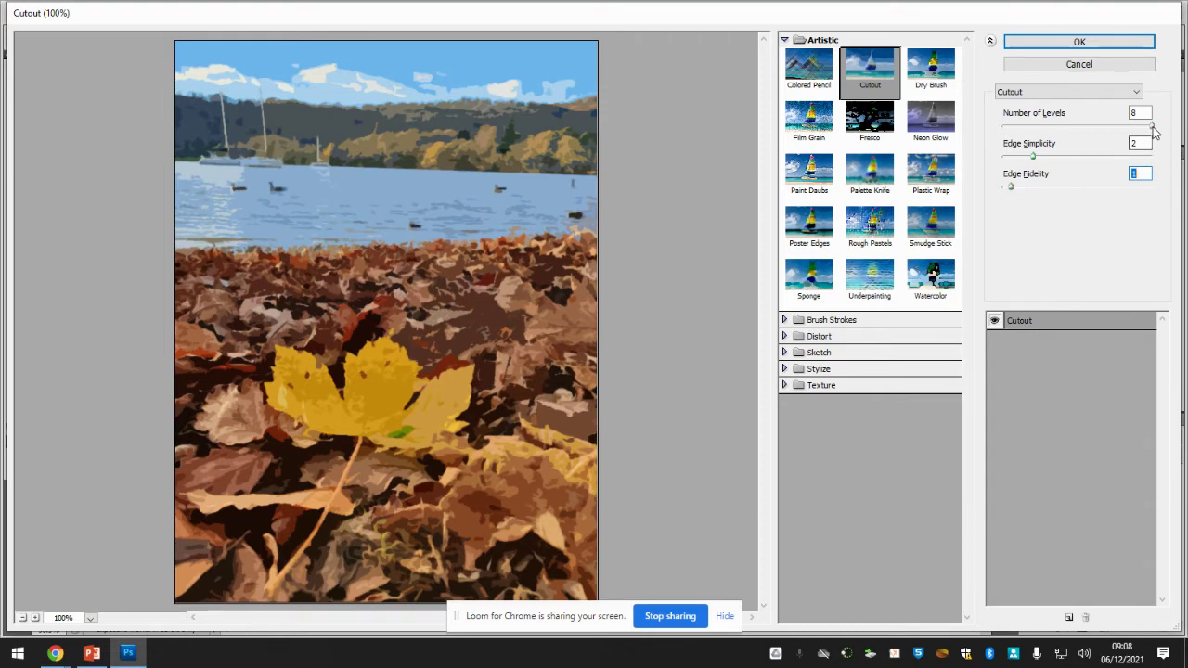
{"action": "left_click_drag", "start_coordinate": [1152, 127], "coordinate": [1115, 127]}
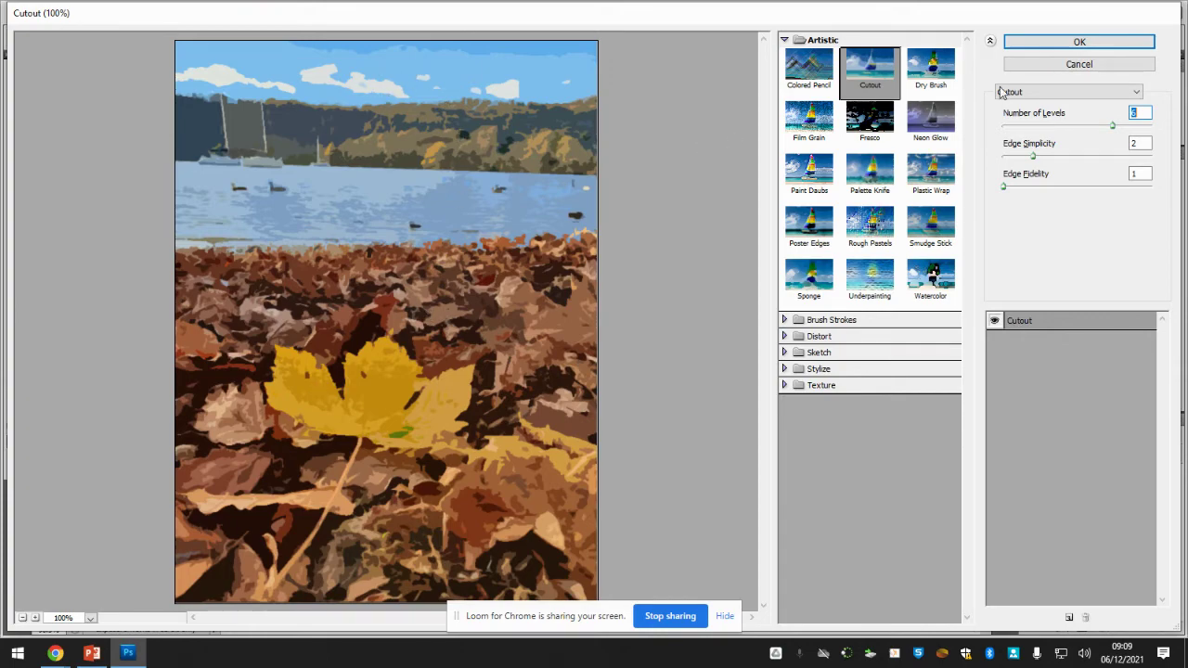
{"action": "left_click", "coordinate": [1069, 41]}
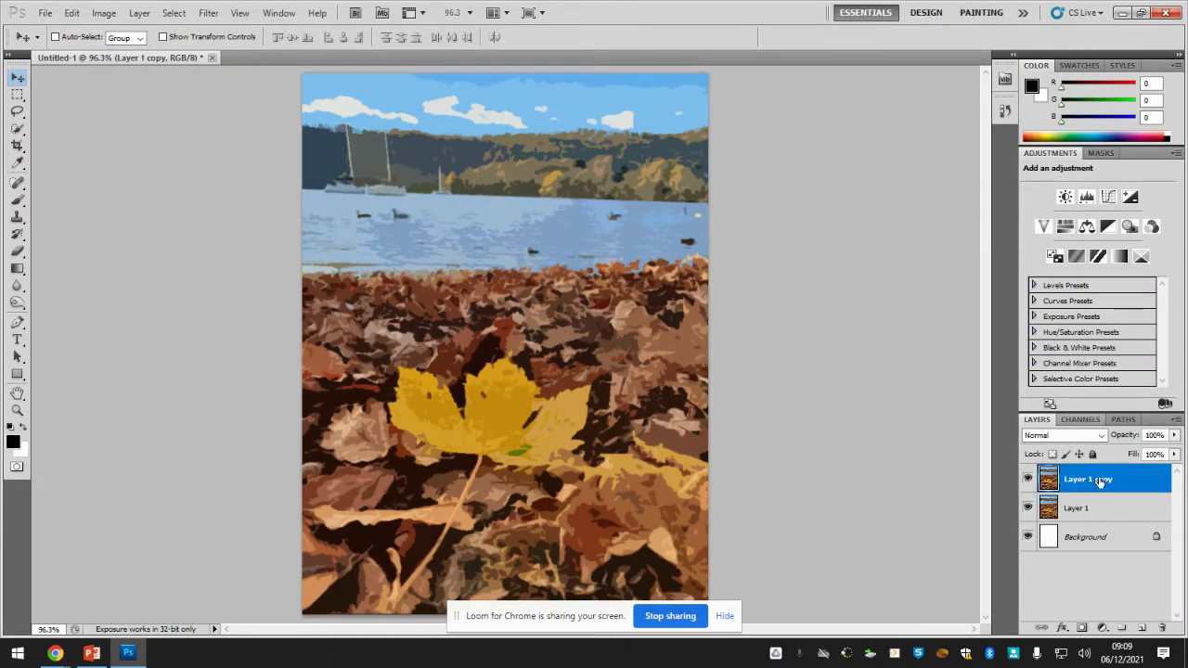
Step: Hide and reshow the filtered copy to compare it with the original, and add a layer mask to it
{"action": "left_click", "coordinate": [1027, 480]}
{"action": "left_click", "coordinate": [1028, 481]}
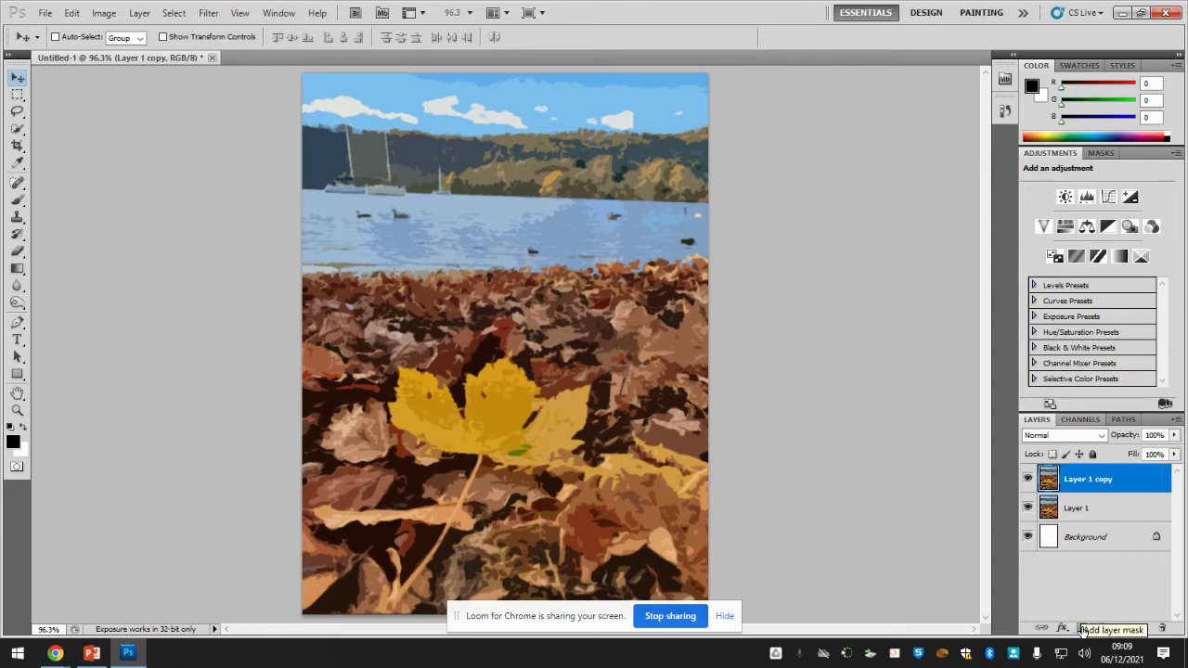
{"action": "left_click", "coordinate": [1081, 628]}
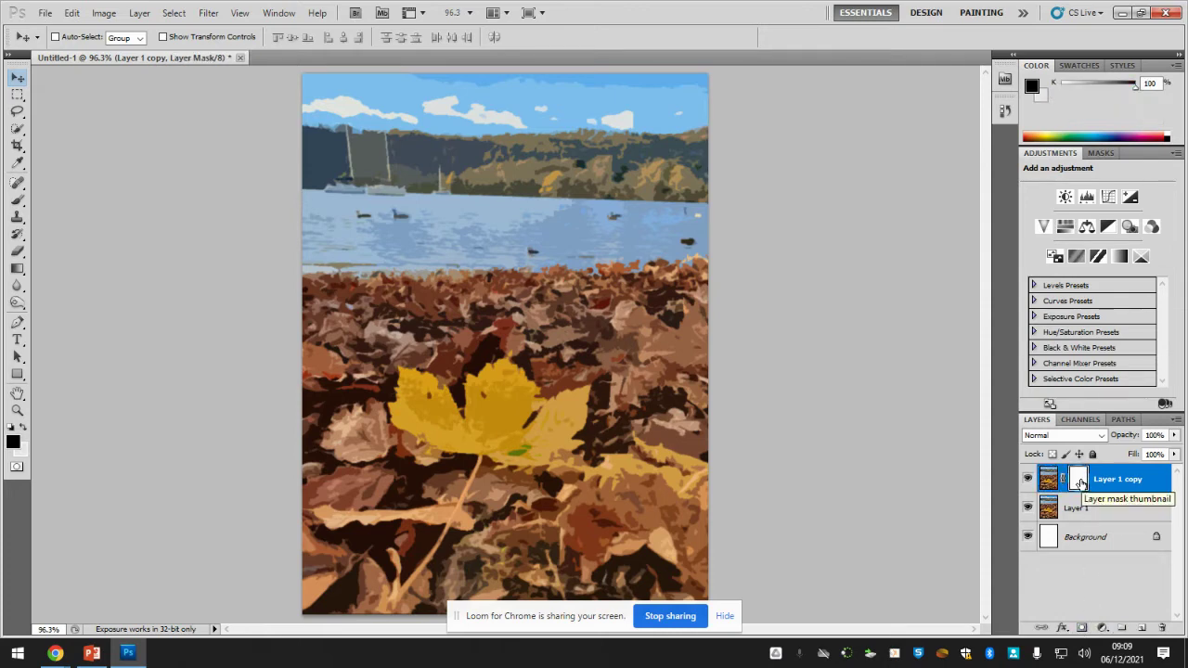
Step: Paint black on the layer mask over the whole leafy foreground with a soft 175 px brush at 0% hardness
{"action": "key", "text": "b"}
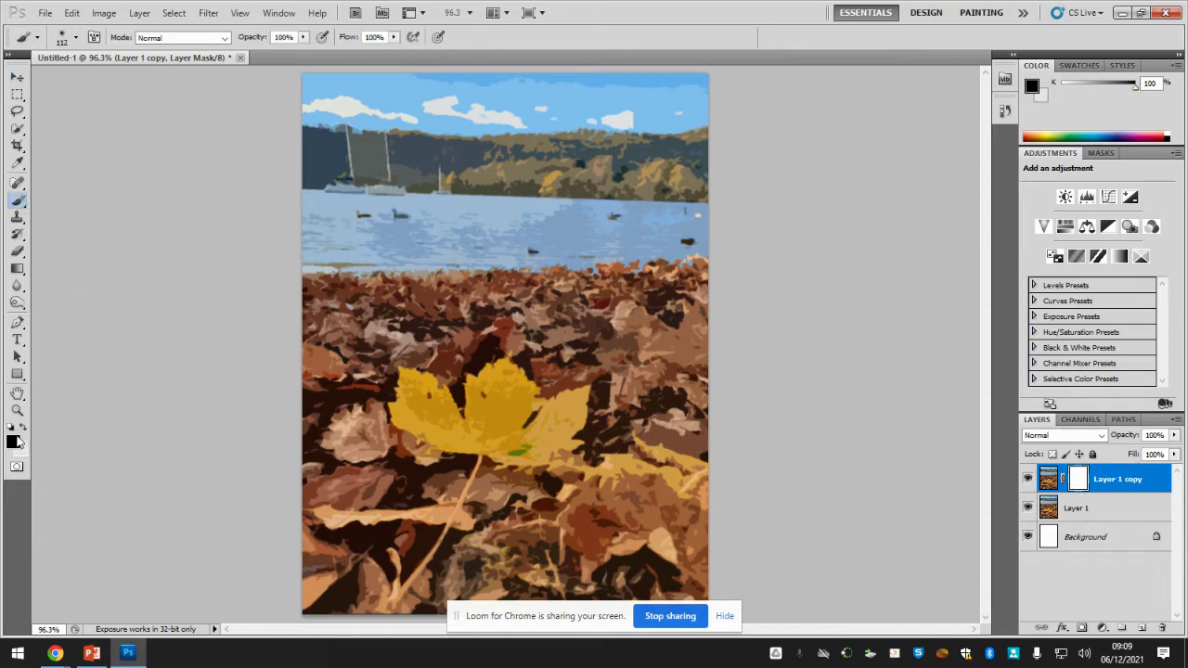
{"action": "key", "text": "x"}
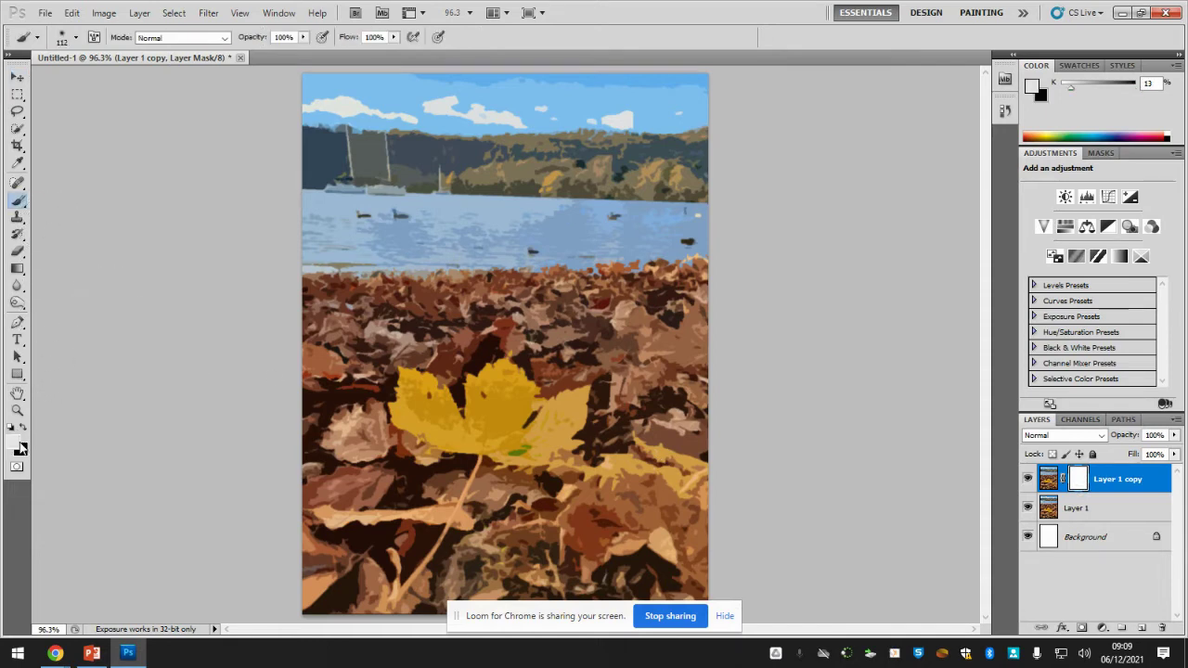
{"action": "key", "text": "x"}
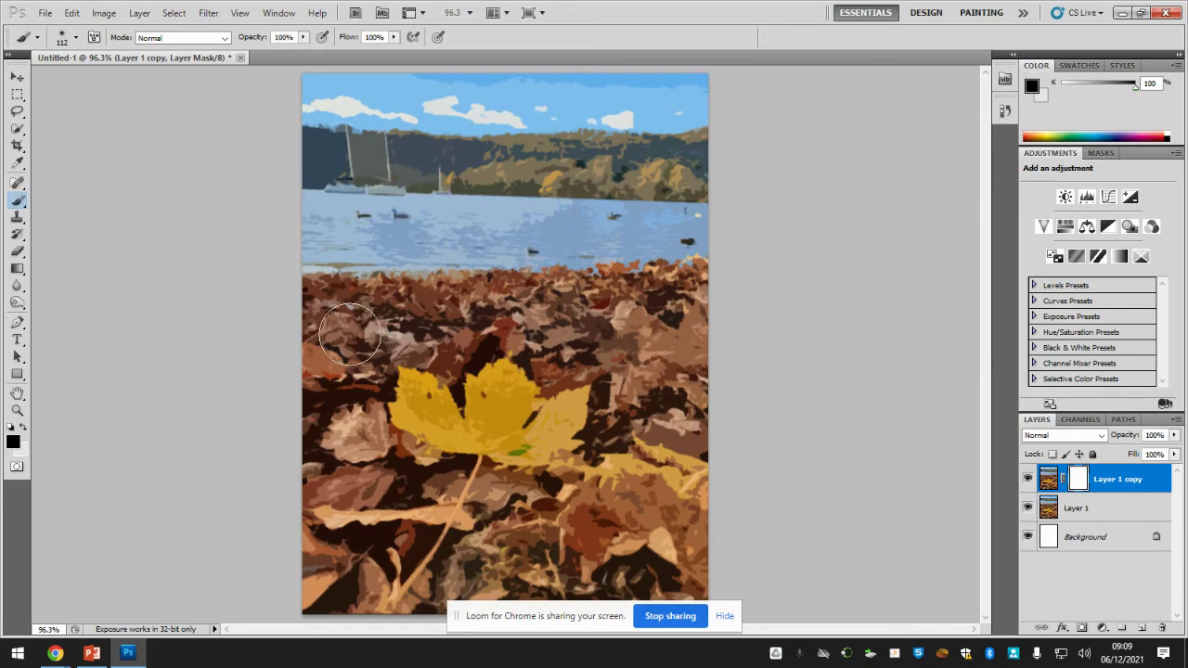
{"action": "key", "text": "bracketright"}
{"action": "key", "text": "bracketright"}
{"action": "key", "text": "bracketright"}
{"action": "left_click", "coordinate": [62, 41]}
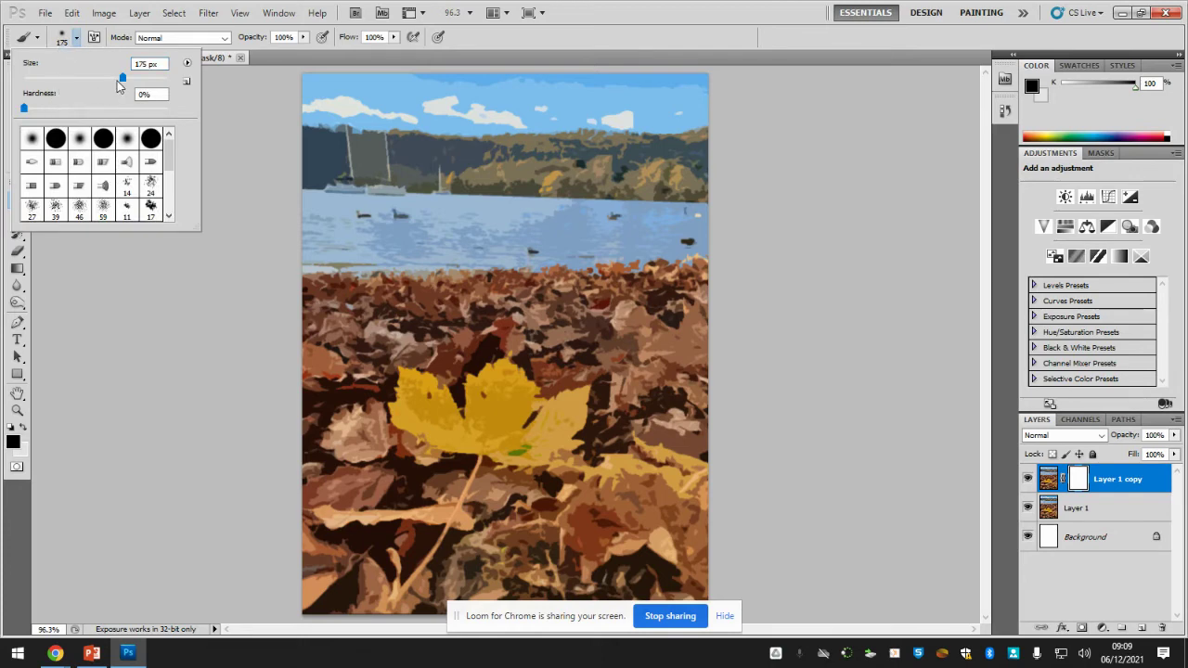
{"action": "left_click", "coordinate": [24, 109]}
{"action": "mouse_move", "coordinate": [24, 109]}
{"action": "left_mouse_down"}
{"action": "mouse_move", "coordinate": [163, 110]}
{"action": "mouse_move", "coordinate": [22, 110]}
{"action": "left_mouse_up"}
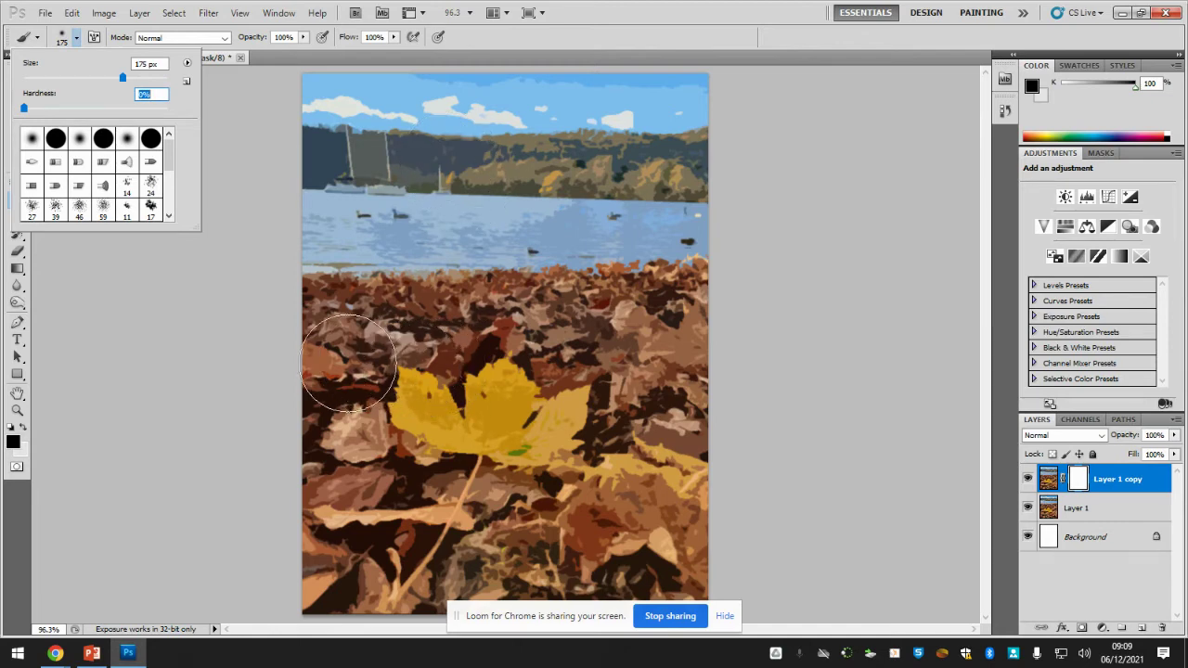
{"action": "left_click", "coordinate": [368, 328]}
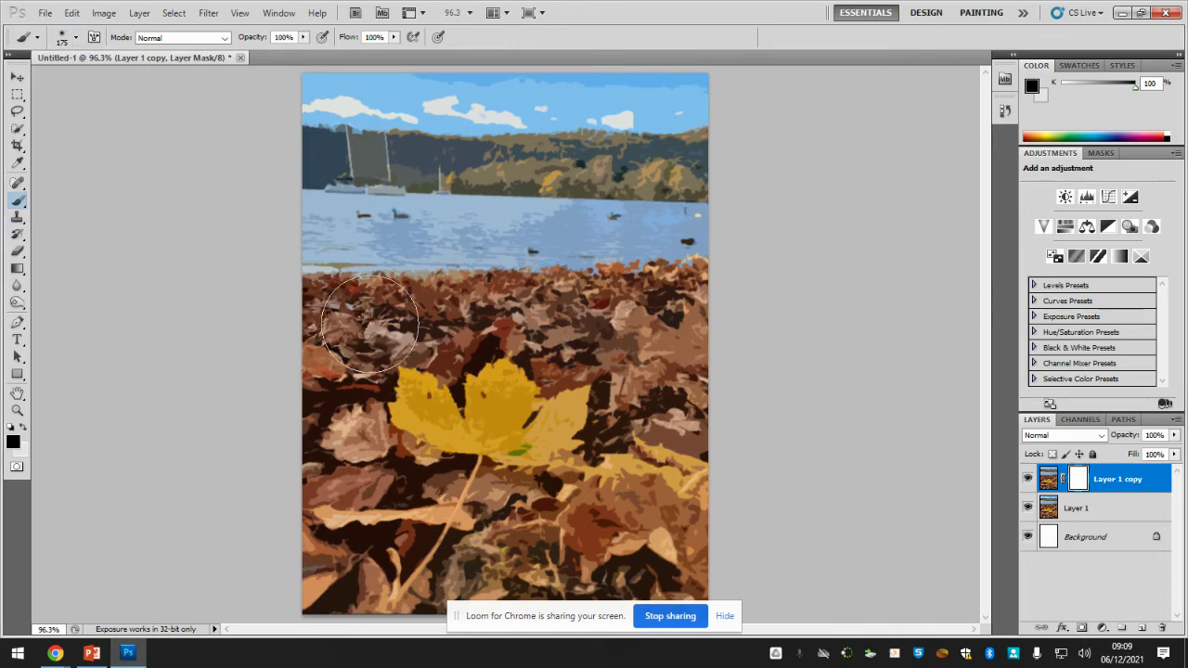
{"action": "mouse_move", "coordinate": [369, 326]}
{"action": "left_mouse_down"}
{"action": "mouse_move", "coordinate": [664, 313]}
{"action": "mouse_move", "coordinate": [672, 325]}
{"action": "mouse_move", "coordinate": [671, 339]}
{"action": "mouse_move", "coordinate": [637, 343]}
{"action": "mouse_move", "coordinate": [392, 335]}
{"action": "mouse_move", "coordinate": [311, 353]}
{"action": "mouse_move", "coordinate": [408, 396]}
{"action": "mouse_move", "coordinate": [668, 381]}
{"action": "mouse_move", "coordinate": [702, 405]}
{"action": "mouse_move", "coordinate": [521, 435]}
{"action": "mouse_move", "coordinate": [440, 416]}
{"action": "mouse_move", "coordinate": [362, 417]}
{"action": "mouse_move", "coordinate": [318, 437]}
{"action": "mouse_move", "coordinate": [694, 464]}
{"action": "mouse_move", "coordinate": [631, 511]}
{"action": "mouse_move", "coordinate": [430, 476]}
{"action": "mouse_move", "coordinate": [317, 495]}
{"action": "mouse_move", "coordinate": [409, 528]}
{"action": "mouse_move", "coordinate": [679, 528]}
{"action": "mouse_move", "coordinate": [722, 549]}
{"action": "mouse_move", "coordinate": [293, 564]}
{"action": "mouse_move", "coordinate": [309, 585]}
{"action": "mouse_move", "coordinate": [458, 613]}
{"action": "mouse_move", "coordinate": [580, 618]}
{"action": "mouse_move", "coordinate": [688, 577]}
{"action": "mouse_move", "coordinate": [705, 304]}
{"action": "mouse_move", "coordinate": [311, 321]}
{"action": "mouse_move", "coordinate": [325, 304]}
{"action": "mouse_move", "coordinate": [305, 283]}
{"action": "mouse_move", "coordinate": [311, 264]}
{"action": "mouse_move", "coordinate": [340, 260]}
{"action": "mouse_move", "coordinate": [355, 283]}
{"action": "mouse_move", "coordinate": [399, 279]}
{"action": "mouse_move", "coordinate": [424, 251]}
{"action": "mouse_move", "coordinate": [333, 253]}
{"action": "mouse_move", "coordinate": [364, 288]}
{"action": "mouse_move", "coordinate": [703, 270]}
{"action": "mouse_move", "coordinate": [687, 288]}
{"action": "mouse_move", "coordinate": [582, 295]}
{"action": "mouse_move", "coordinate": [315, 296]}
{"action": "mouse_move", "coordinate": [406, 295]}
{"action": "mouse_move", "coordinate": [367, 279]}
{"action": "mouse_move", "coordinate": [362, 299]}
{"action": "mouse_move", "coordinate": [685, 276]}
{"action": "mouse_move", "coordinate": [664, 315]}
{"action": "mouse_move", "coordinate": [604, 352]}
{"action": "left_mouse_up"}
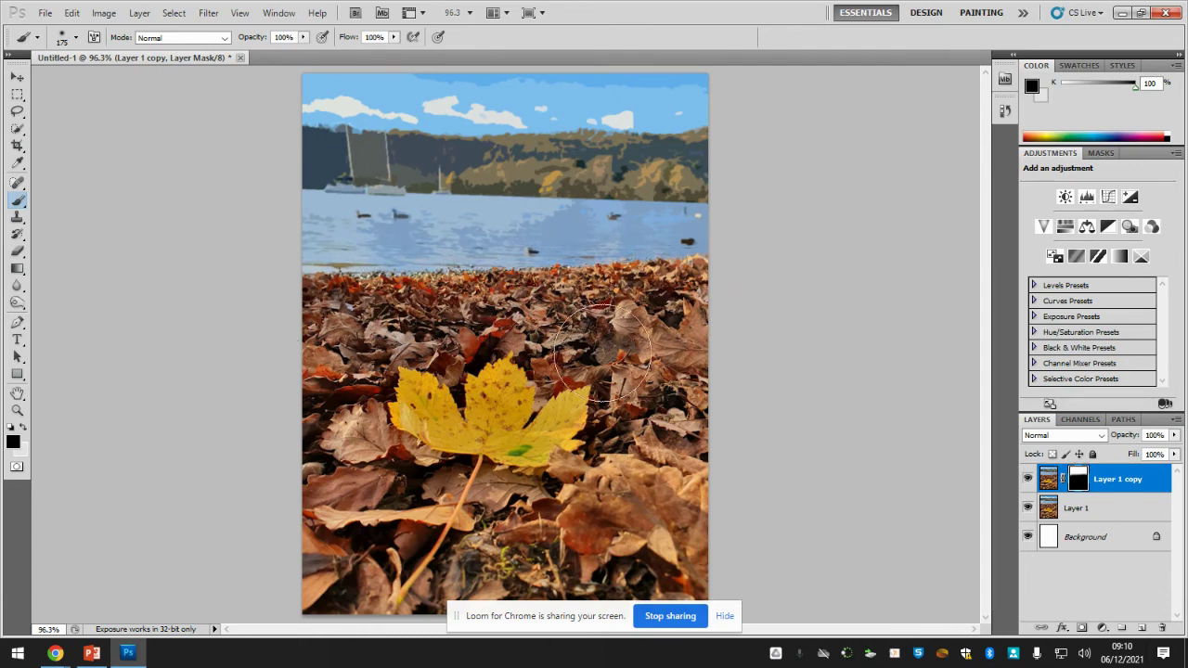
Step: Paint the mask over the yellow leaf in light grey with an 80 px brush to bring back the Cutout effect there
{"action": "key", "text": "x"}
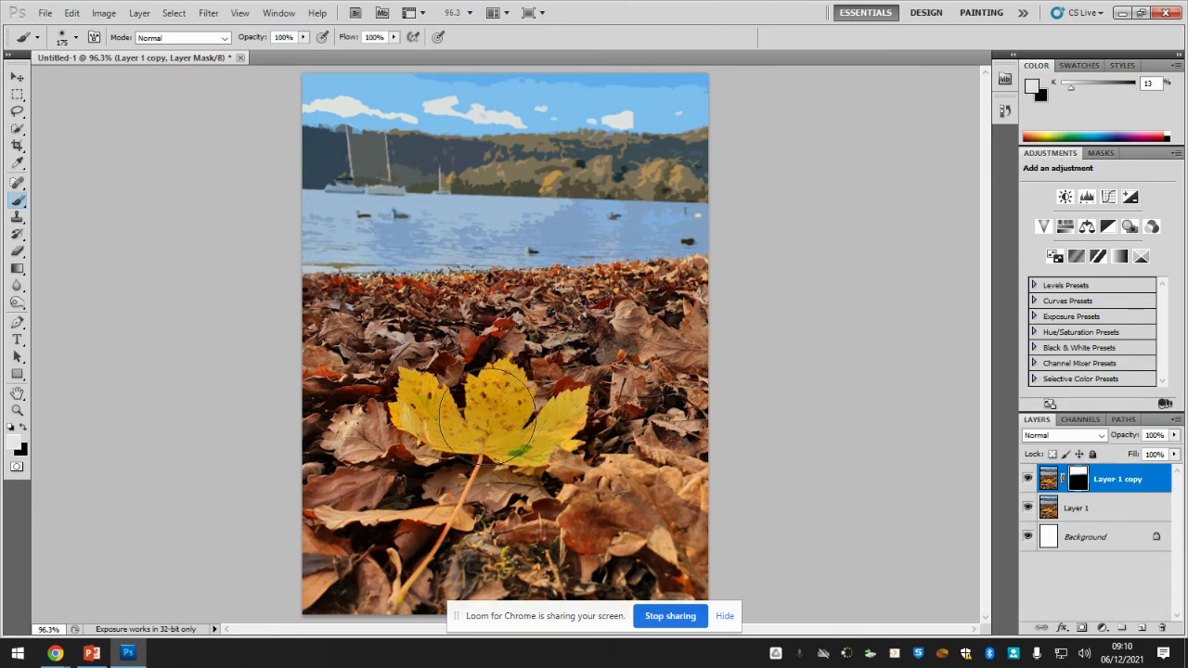
{"action": "key", "text": "bracketleft"}
{"action": "key", "text": "bracketleft"}
{"action": "key", "text": "bracketleft"}
{"action": "key", "text": "bracketleft"}
{"action": "key", "text": "bracketleft"}
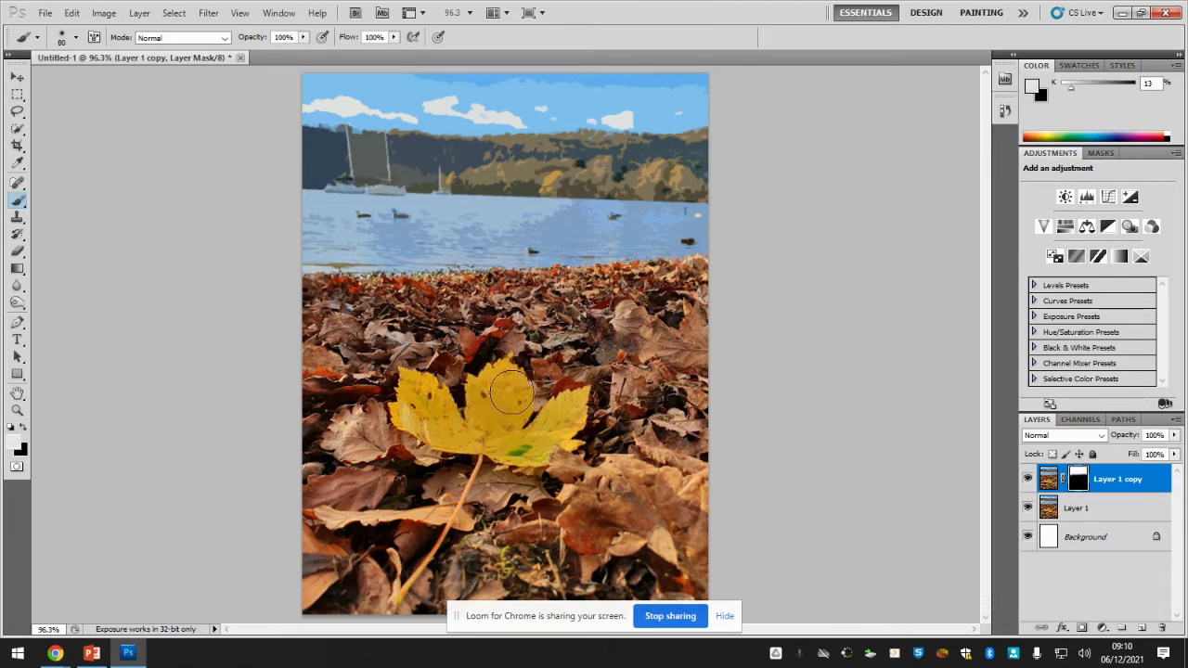
{"action": "mouse_move", "coordinate": [511, 395]}
{"action": "left_mouse_down"}
{"action": "mouse_move", "coordinate": [505, 442]}
{"action": "mouse_move", "coordinate": [553, 438]}
{"action": "mouse_move", "coordinate": [571, 410]}
{"action": "mouse_move", "coordinate": [529, 431]}
{"action": "mouse_move", "coordinate": [469, 435]}
{"action": "mouse_move", "coordinate": [448, 432]}
{"action": "mouse_move", "coordinate": [413, 388]}
{"action": "mouse_move", "coordinate": [409, 407]}
{"action": "mouse_move", "coordinate": [511, 444]}
{"action": "mouse_move", "coordinate": [436, 411]}
{"action": "mouse_move", "coordinate": [417, 387]}
{"action": "mouse_move", "coordinate": [475, 412]}
{"action": "mouse_move", "coordinate": [526, 371]}
{"action": "mouse_move", "coordinate": [502, 374]}
{"action": "mouse_move", "coordinate": [502, 431]}
{"action": "mouse_move", "coordinate": [485, 438]}
{"action": "mouse_move", "coordinate": [559, 433]}
{"action": "left_mouse_up"}
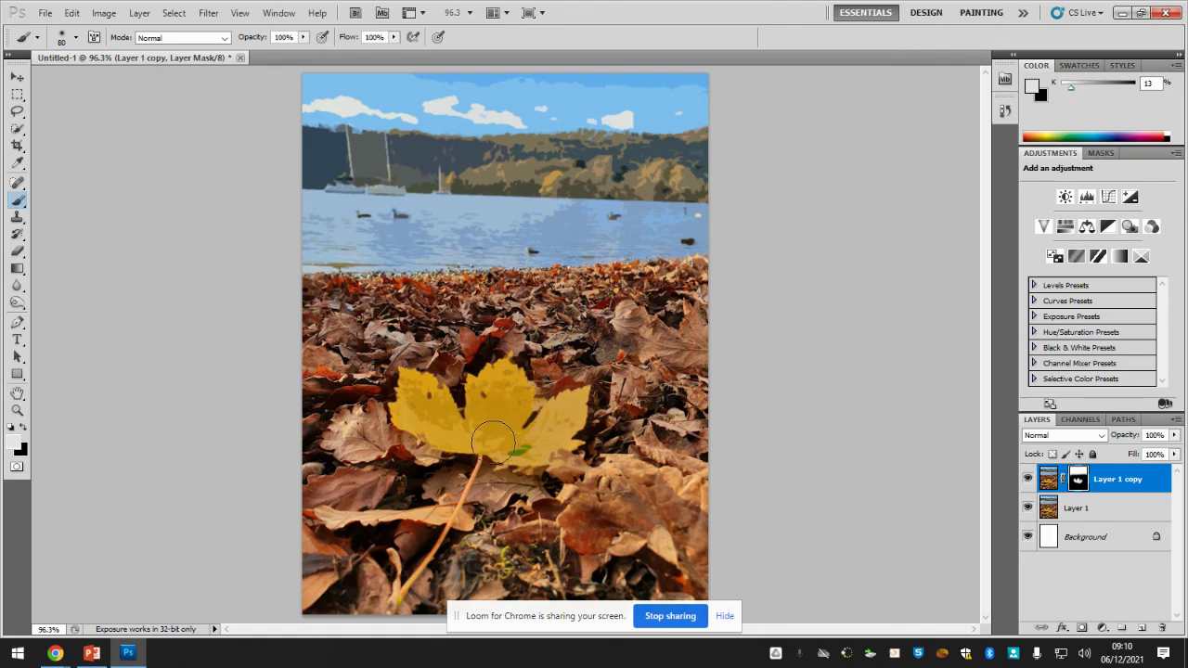
Step: Paint the mask over the yellow leaf in black to reveal the original photo there again
{"action": "key", "text": "x"}
{"action": "mouse_move", "coordinate": [493, 438]}
{"action": "left_mouse_down"}
{"action": "mouse_move", "coordinate": [489, 383]}
{"action": "mouse_move", "coordinate": [513, 381]}
{"action": "mouse_move", "coordinate": [504, 440]}
{"action": "mouse_move", "coordinate": [544, 444]}
{"action": "mouse_move", "coordinate": [569, 408]}
{"action": "left_mouse_up"}
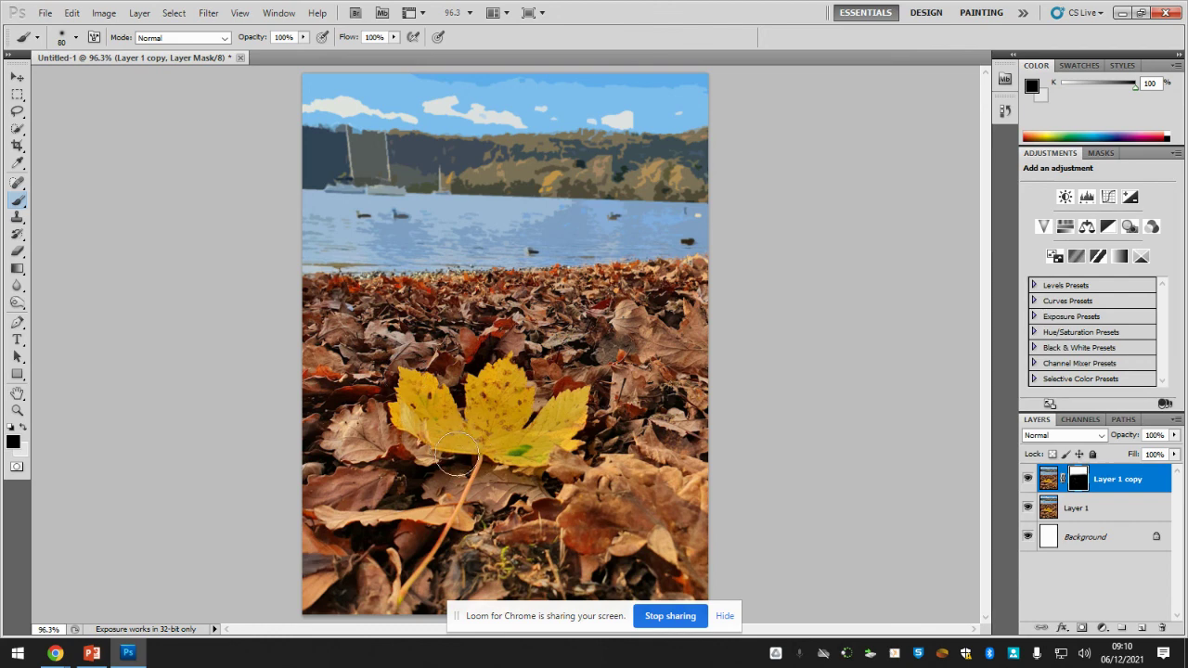
{"action": "left_click", "coordinate": [209, 13]}
{"action": "mouse_move", "coordinate": [253, 139]}
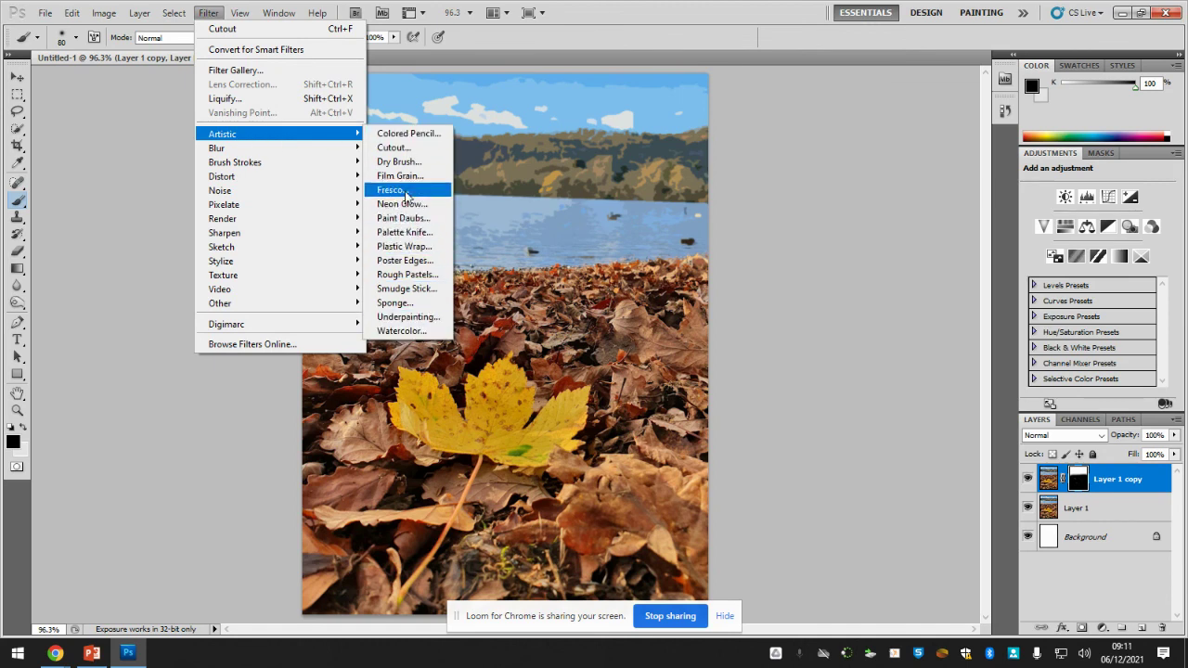
{"action": "left_click", "coordinate": [504, 420]}
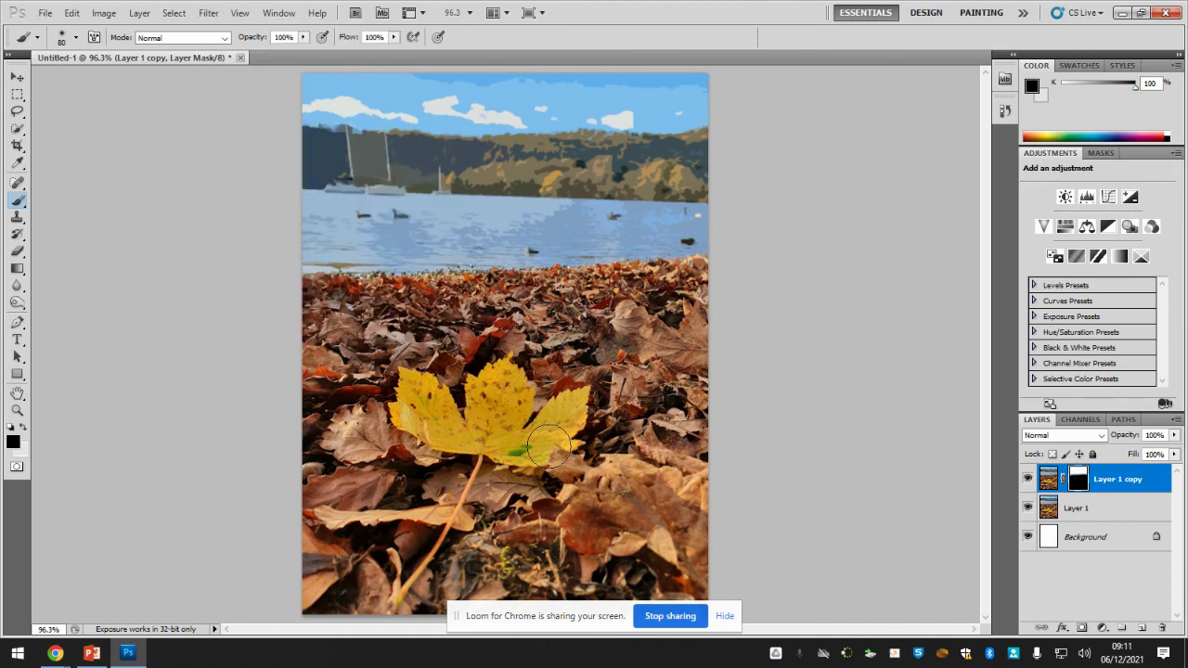